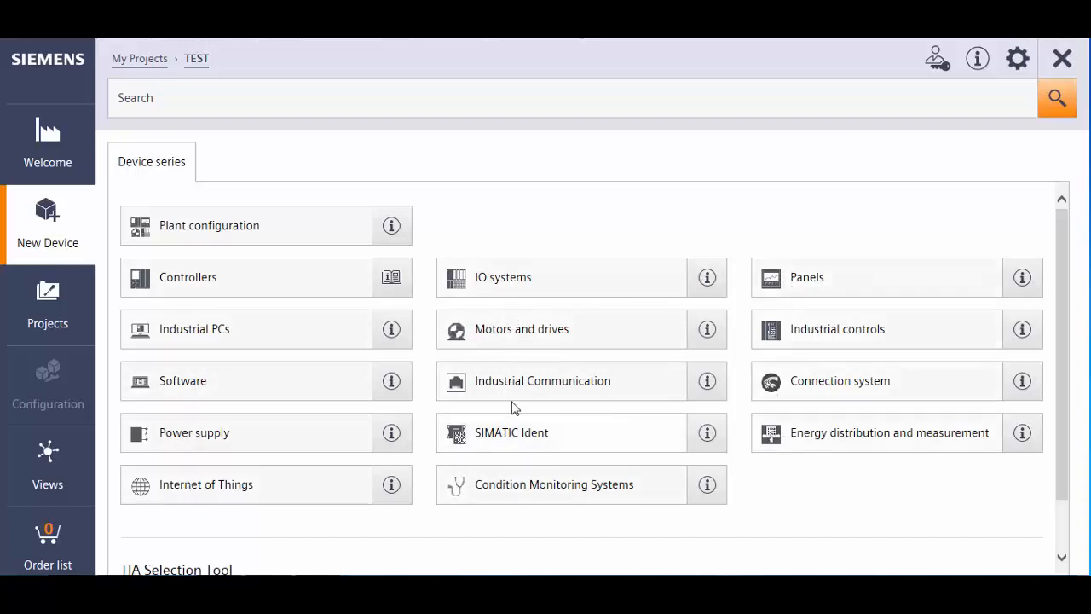
Add a SIMATIC S7-1500 from the advanced controllers to the TEST project as a new device.
{"action": "left_click", "coordinate": [169, 283]}
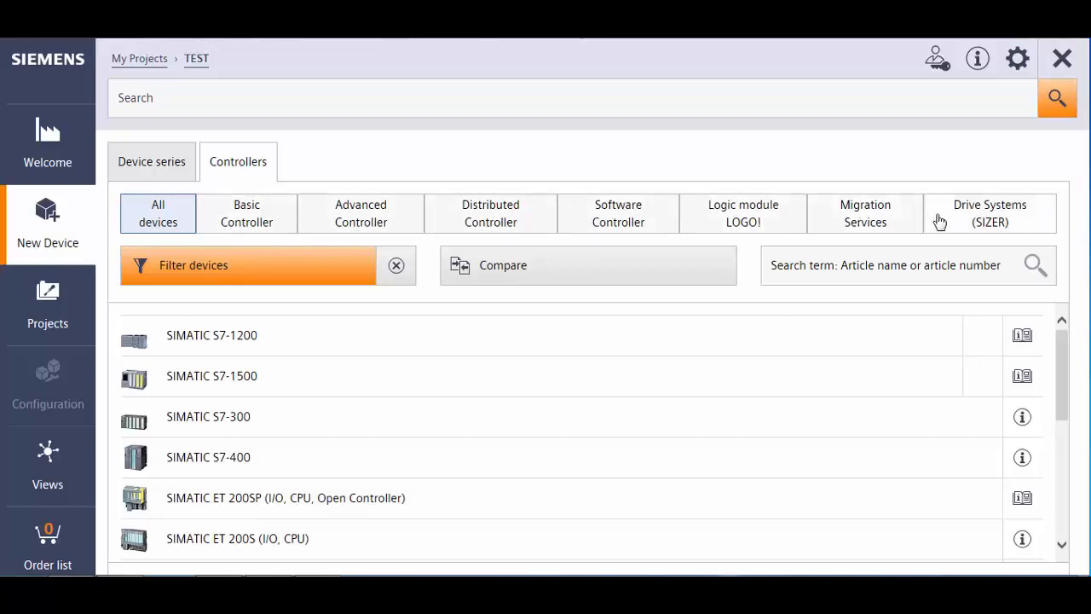
{"action": "left_click", "coordinate": [358, 215]}
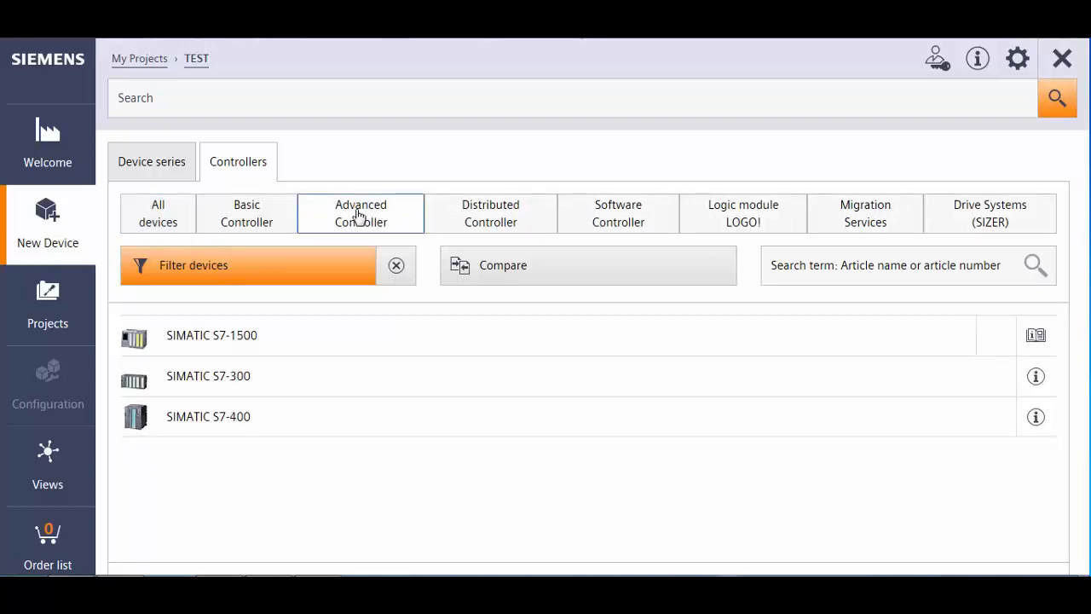
{"action": "left_click", "coordinate": [246, 339]}
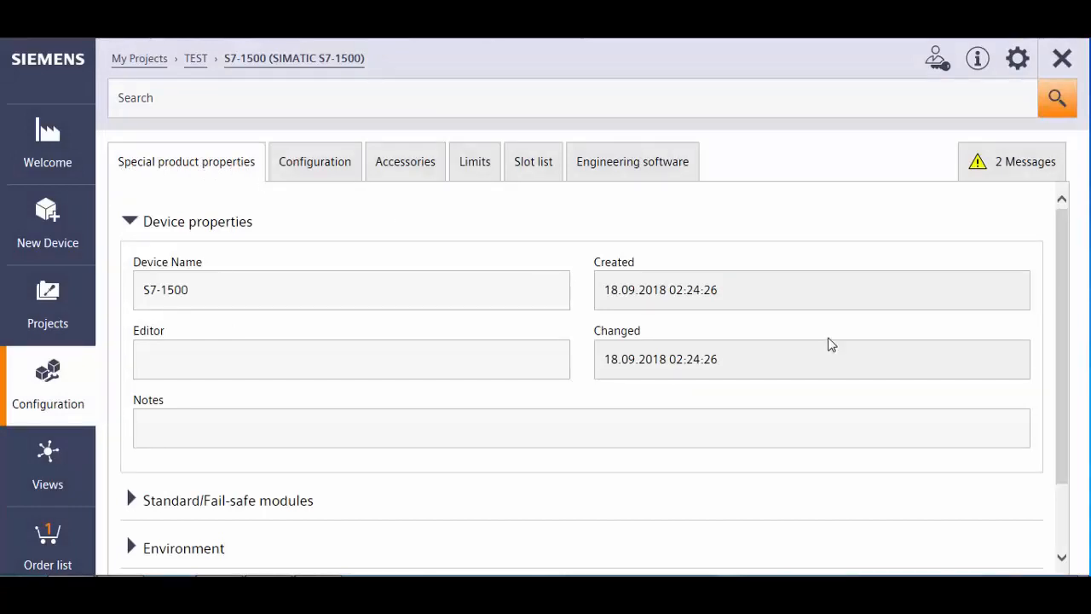
Set the S7-1500's Standard/Fail-safe modules property to Standard.
{"action": "left_click_drag", "start_coordinate": [1063, 291], "coordinate": [1062, 373]}
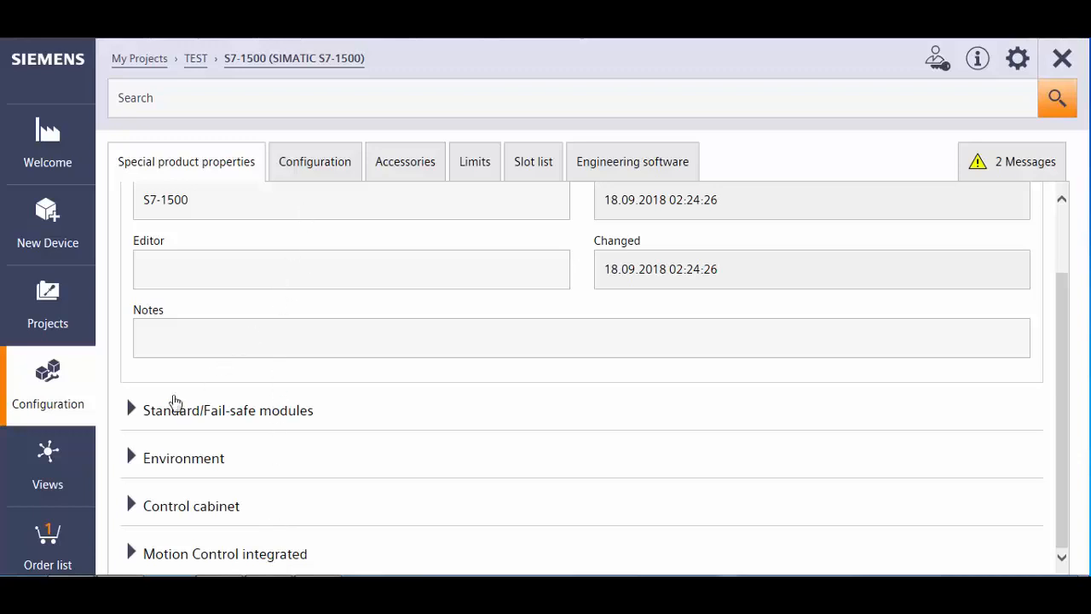
{"action": "left_click", "coordinate": [132, 411]}
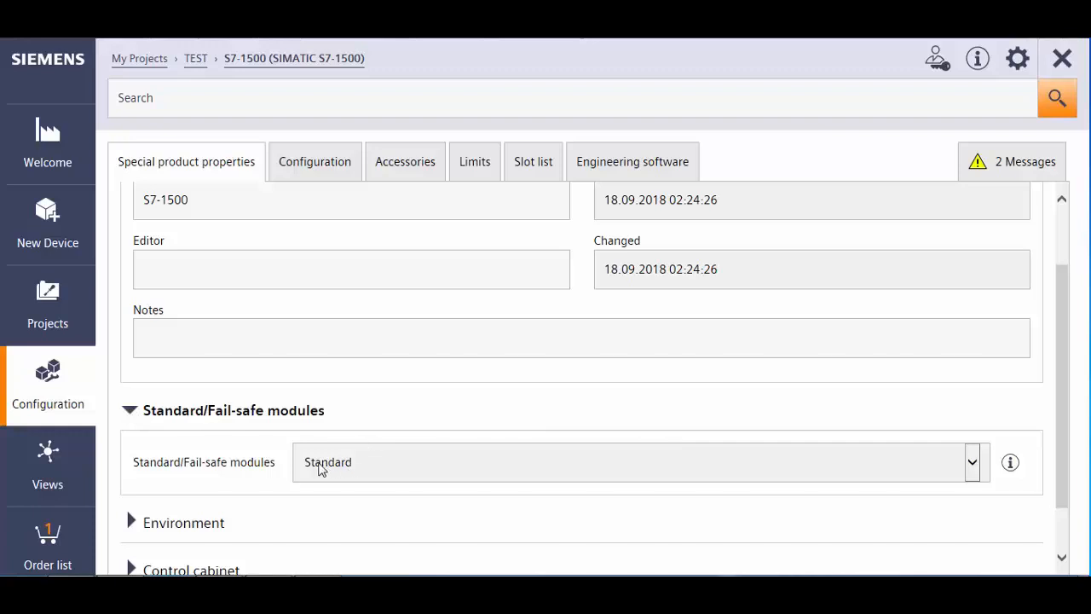
{"action": "left_click", "coordinate": [973, 464]}
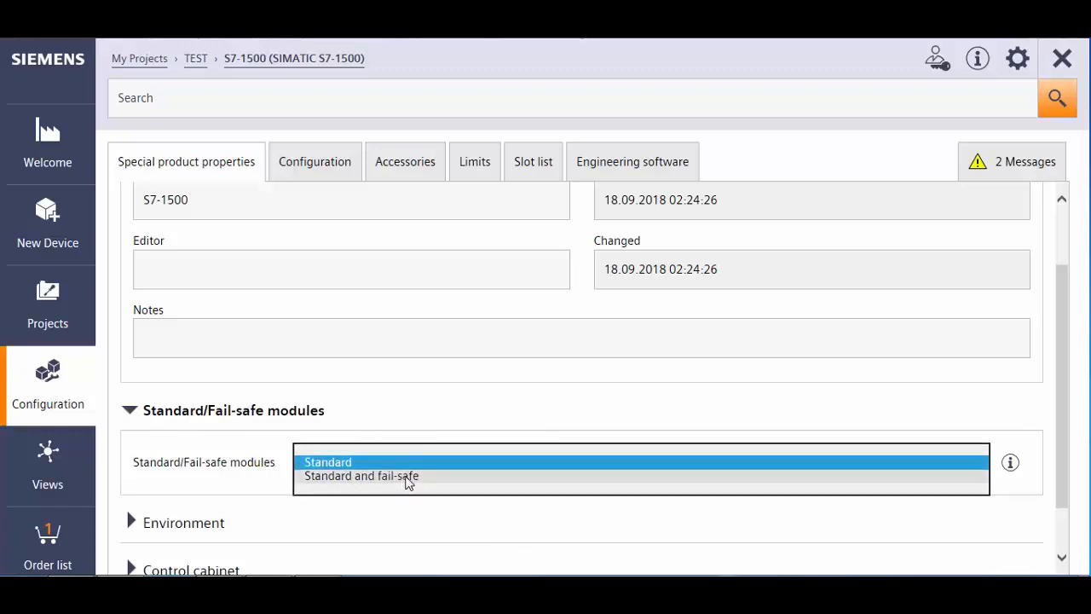
{"action": "left_click", "coordinate": [345, 462]}
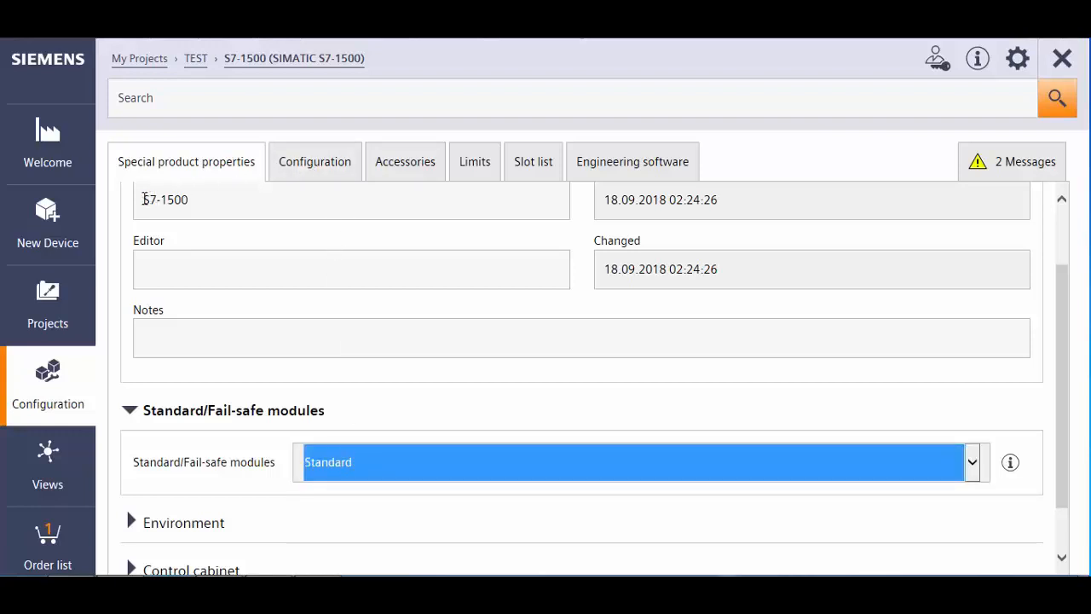
{"action": "left_click_drag", "start_coordinate": [1065, 310], "coordinate": [1064, 250]}
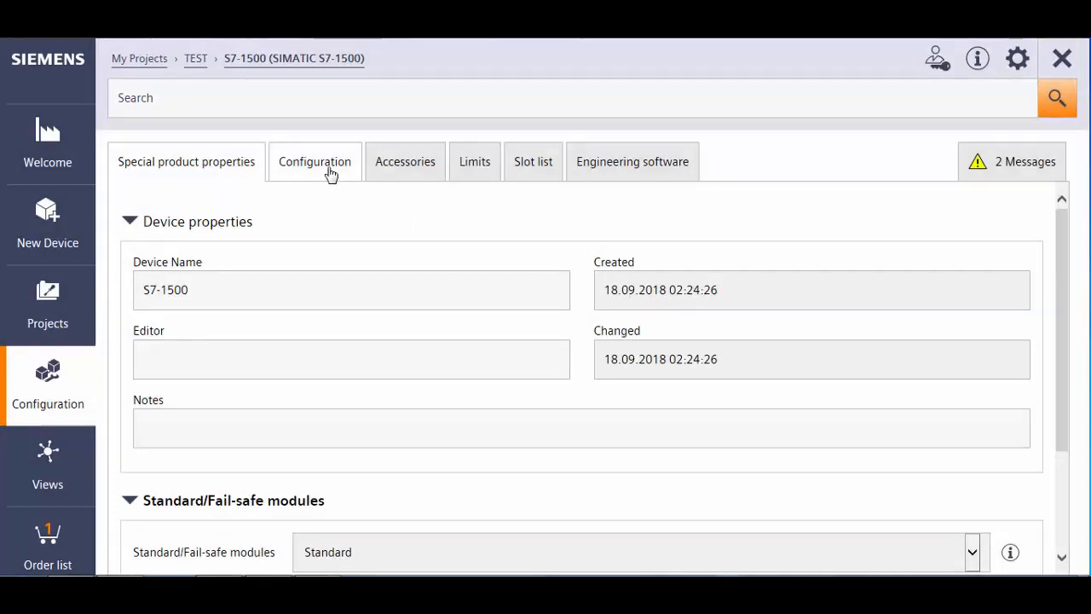
Insert the load current supply PM 70W, 120/230 V AC, 24 V DC, 3 A in slot 100 of the rack configuration.
{"action": "left_click", "coordinate": [330, 174]}
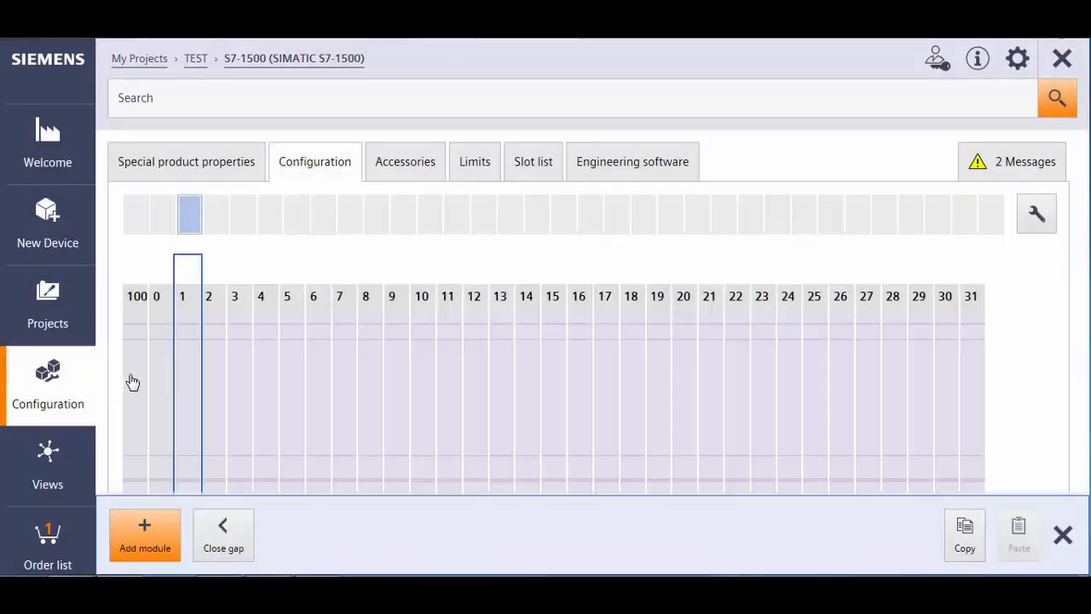
{"action": "left_click", "coordinate": [133, 382]}
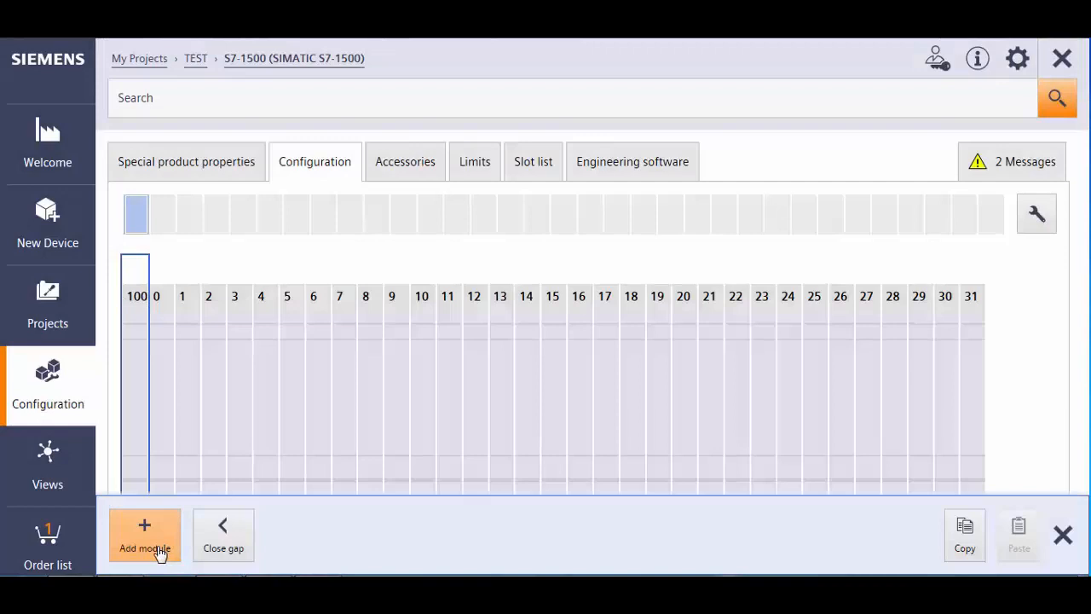
{"action": "left_click", "coordinate": [159, 551]}
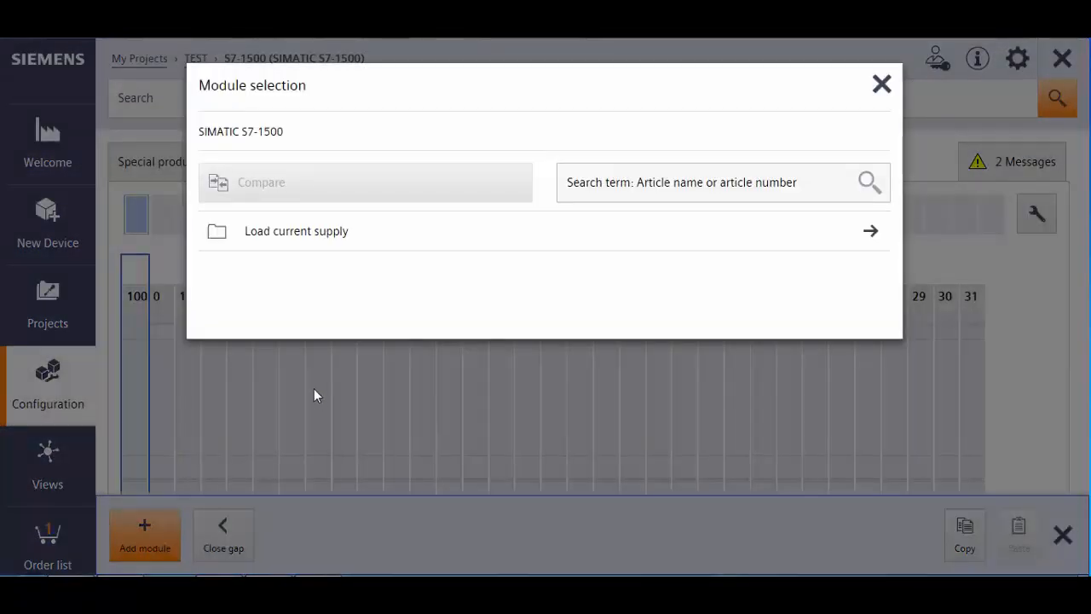
{"action": "left_click", "coordinate": [309, 239]}
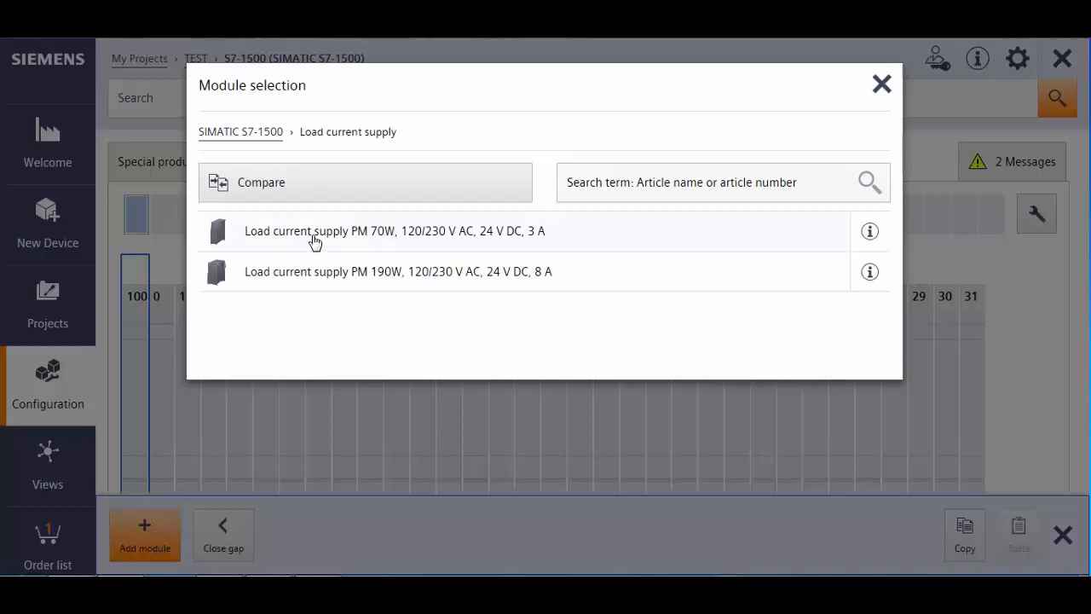
{"action": "left_click", "coordinate": [314, 239]}
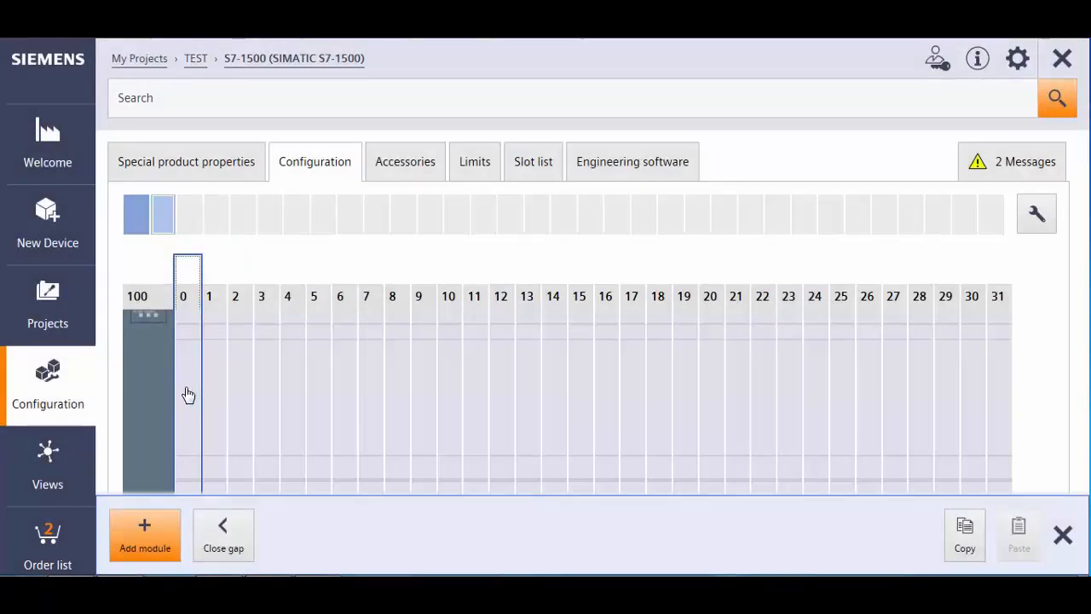
{"action": "left_click", "coordinate": [147, 540]}
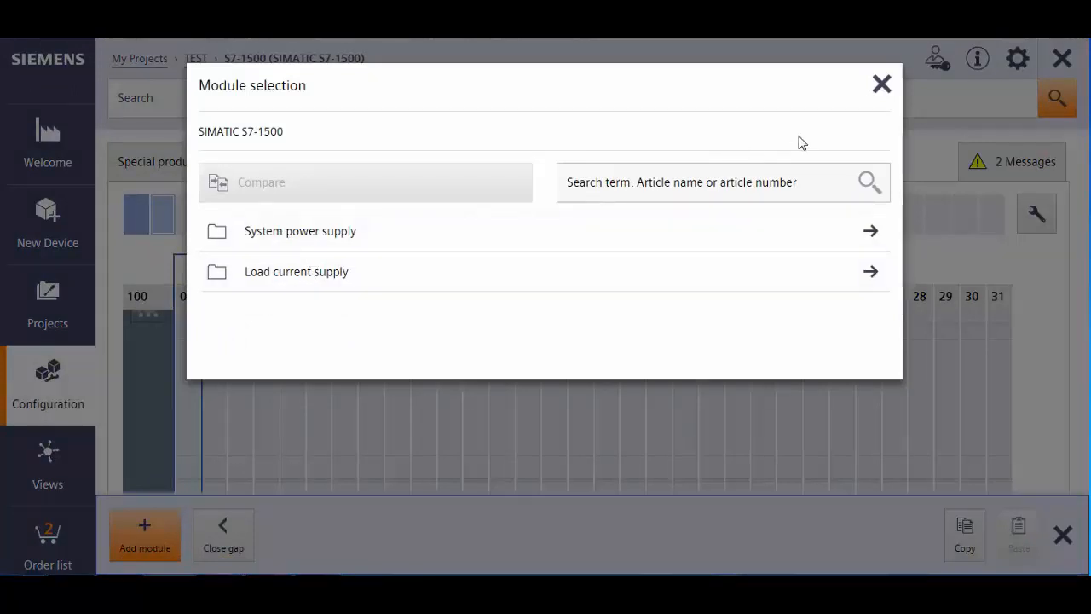
{"action": "left_click", "coordinate": [882, 86]}
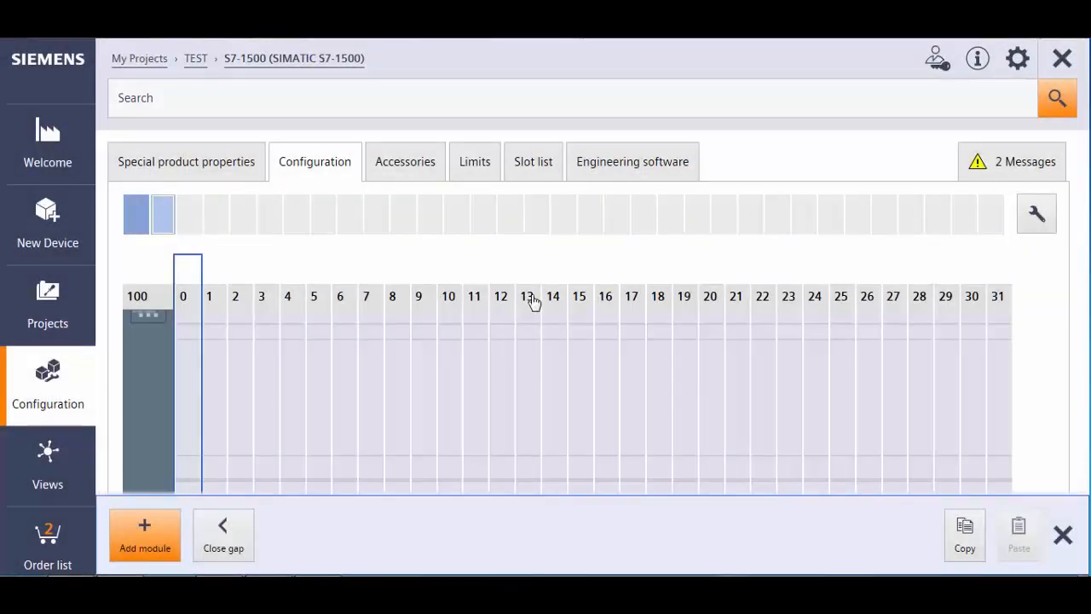
Insert the standard CPU 1516-3 PN/DP with a 256 MB memory card in slot 1.
{"action": "left_click", "coordinate": [221, 372]}
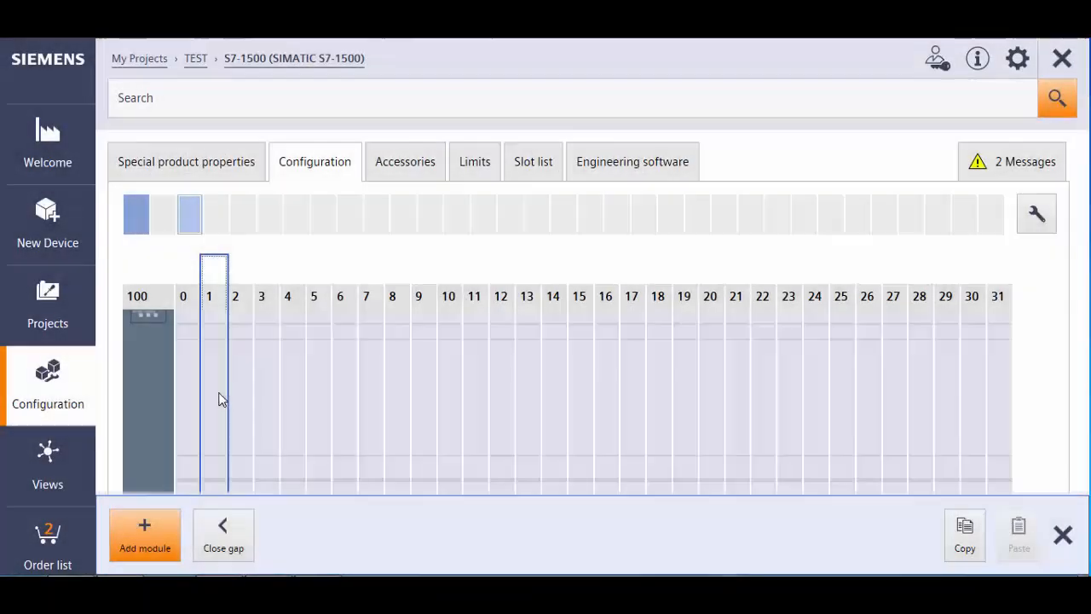
{"action": "left_click", "coordinate": [153, 544]}
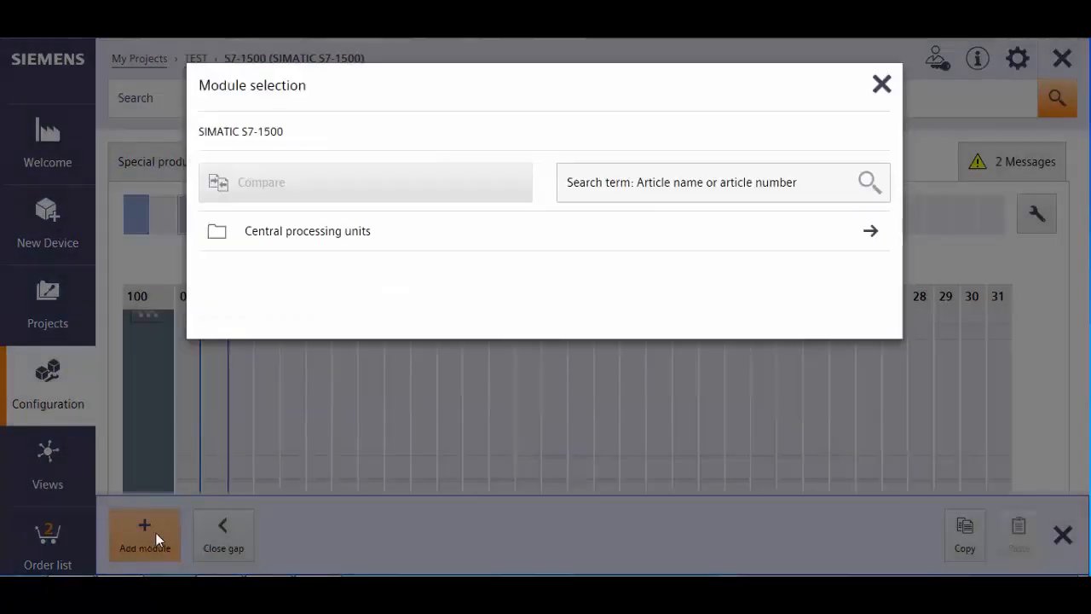
{"action": "left_click", "coordinate": [309, 237]}
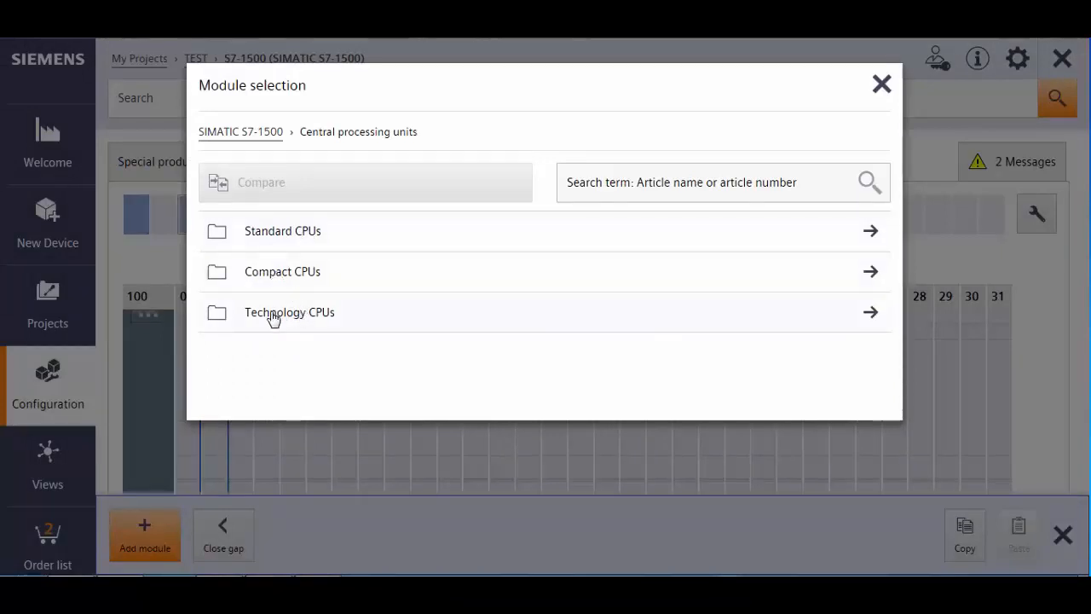
{"action": "left_click", "coordinate": [288, 242]}
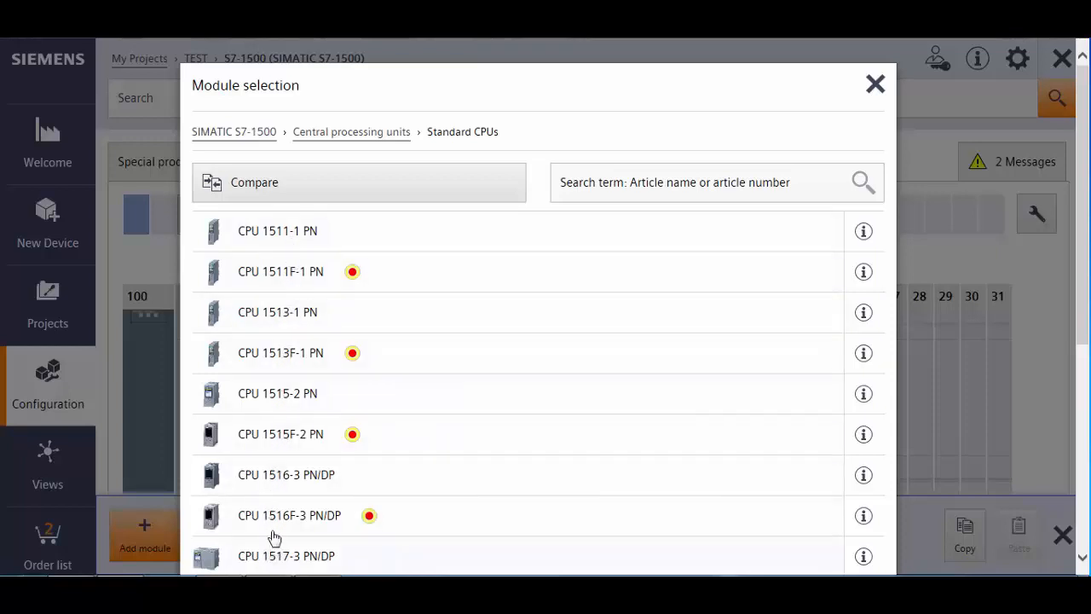
{"action": "left_click", "coordinate": [284, 482]}
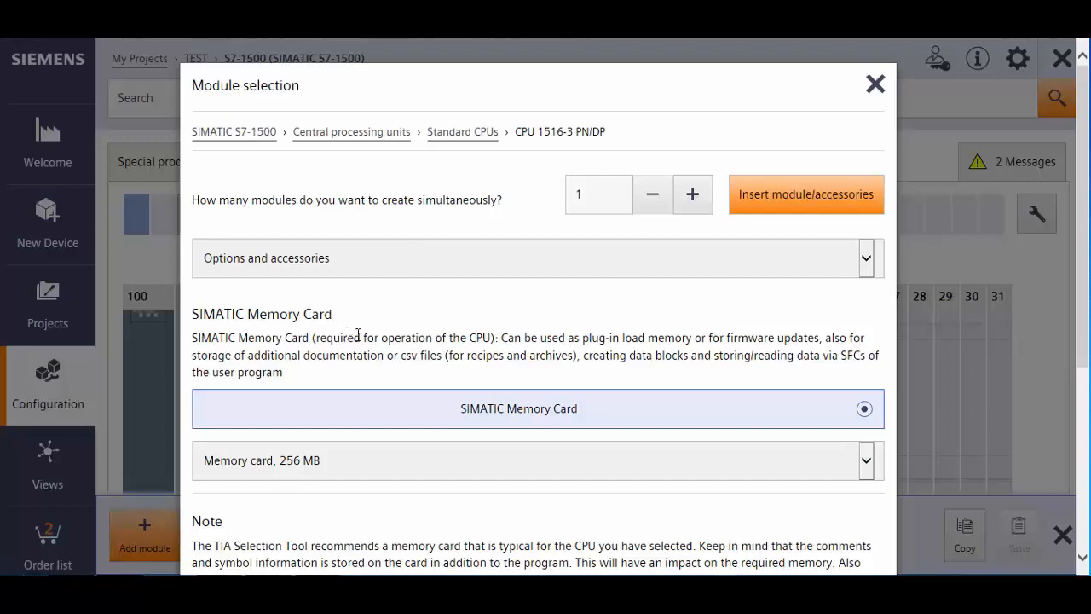
{"action": "left_click", "coordinate": [867, 463]}
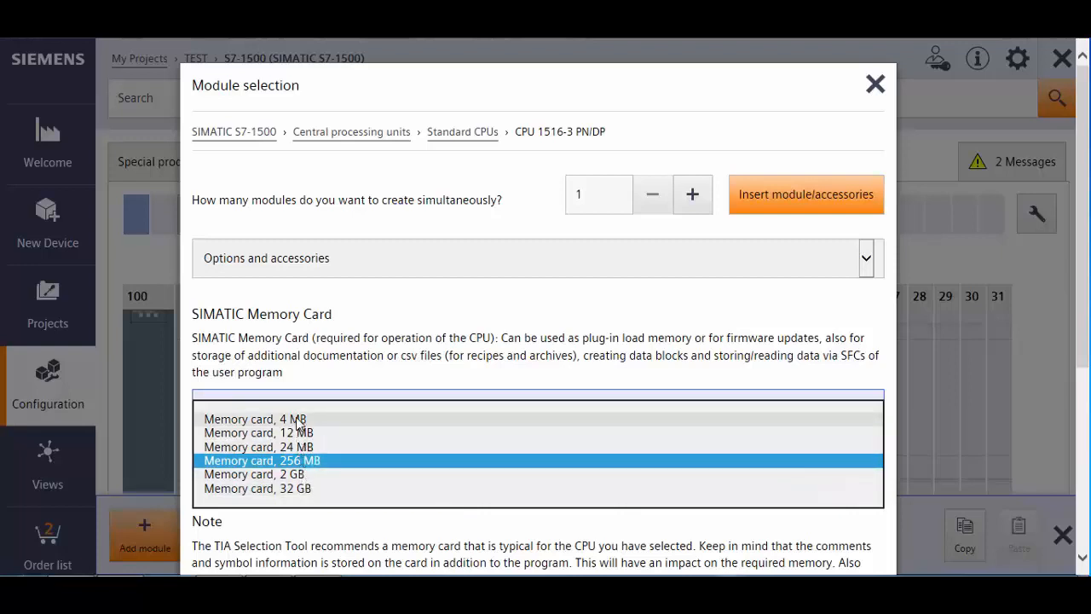
{"action": "left_click", "coordinate": [293, 462]}
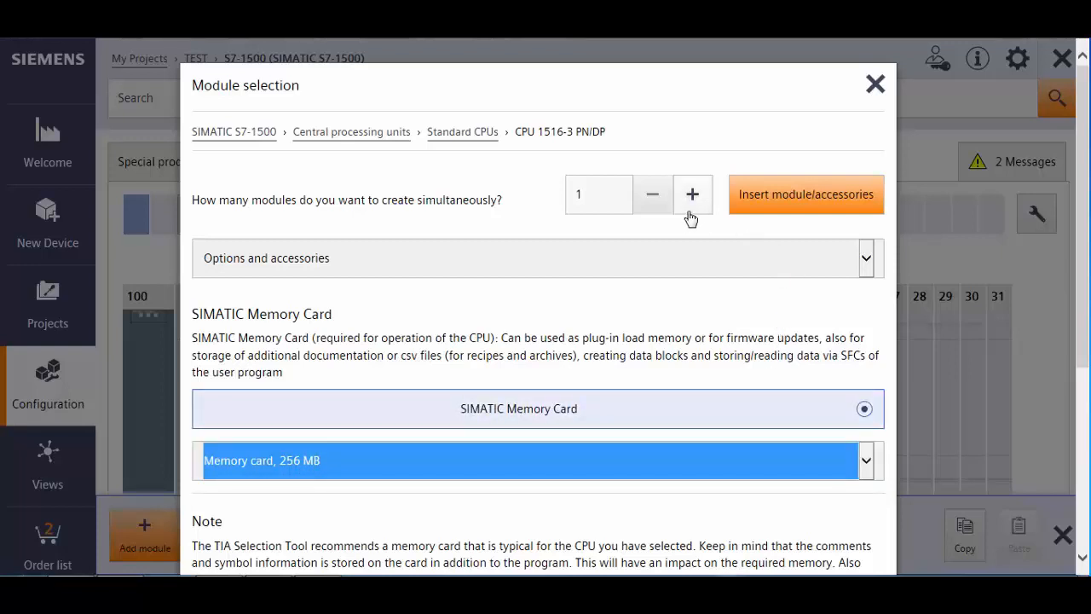
{"action": "left_click", "coordinate": [771, 208]}
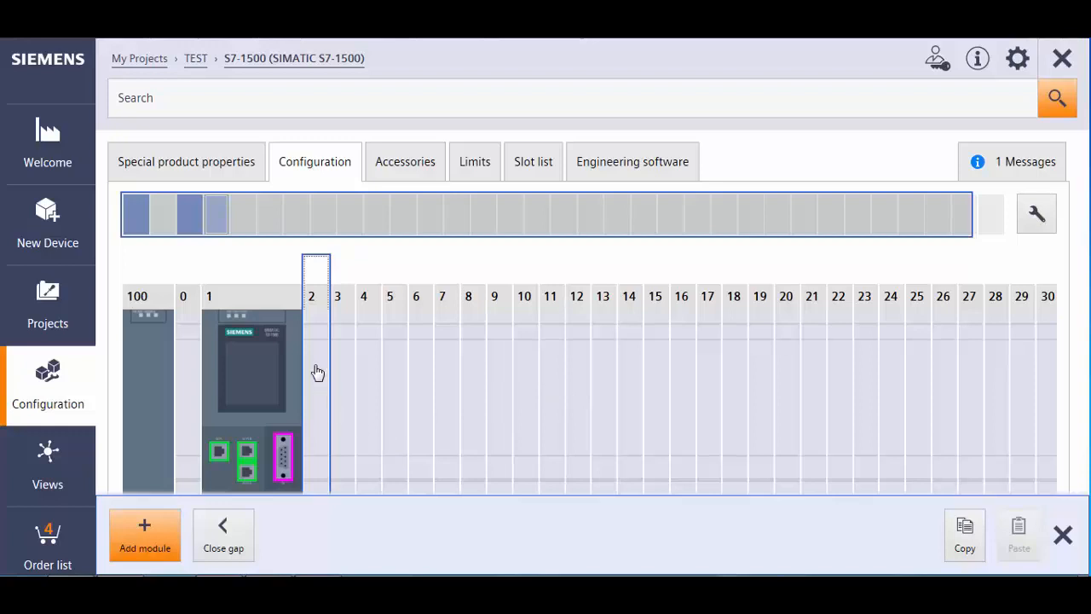
Choose the digital input module DI 16x24VDC HF for slot 2.
{"action": "left_click", "coordinate": [162, 546]}
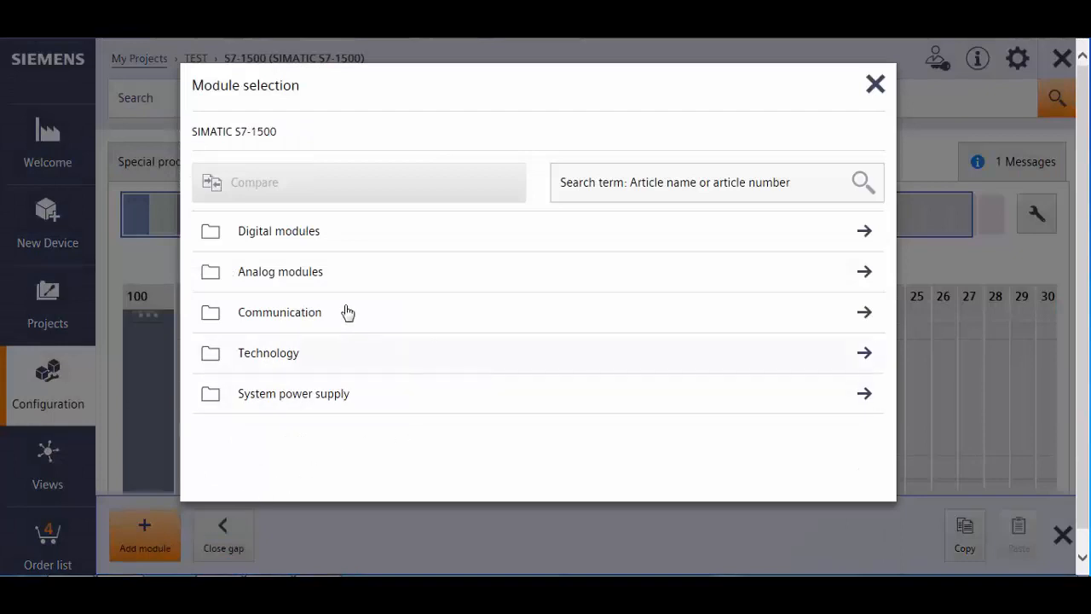
{"action": "left_click", "coordinate": [294, 241]}
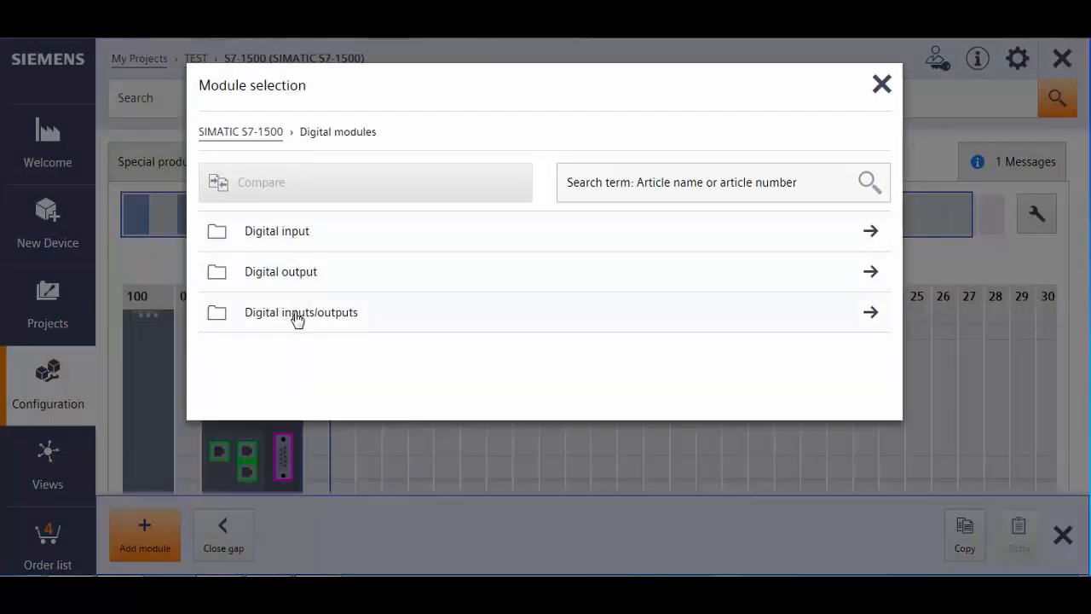
{"action": "left_click", "coordinate": [298, 243]}
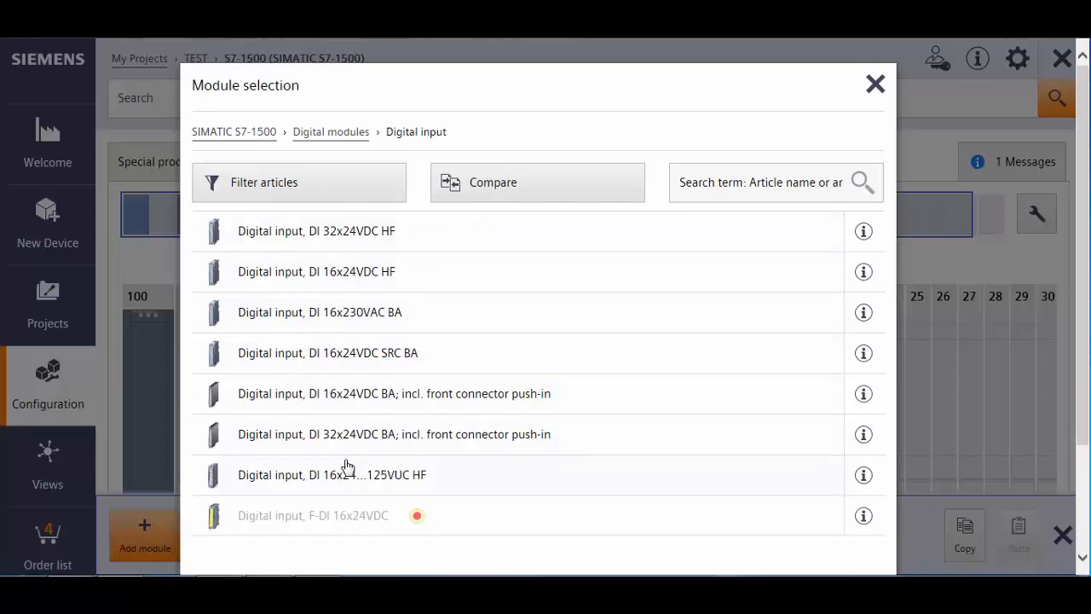
{"action": "left_click", "coordinate": [348, 273]}
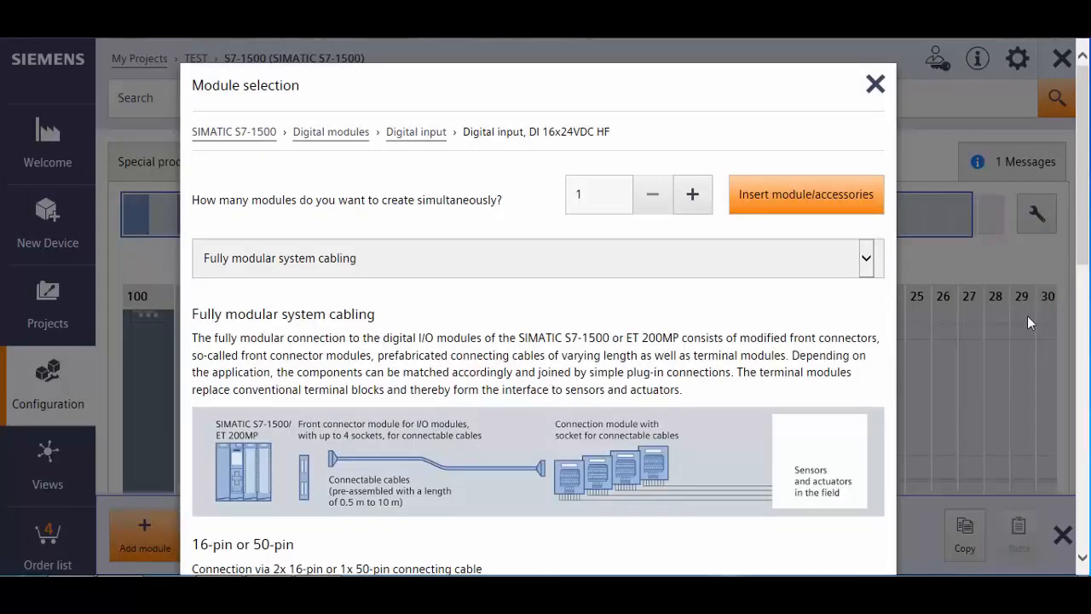
Equip the digital input module with the 40-pin screw-type front connector for 35mm modules and insert two of them.
{"action": "scroll", "coordinate": [1078, 257], "scroll_direction": "down", "scroll_amount": 2}
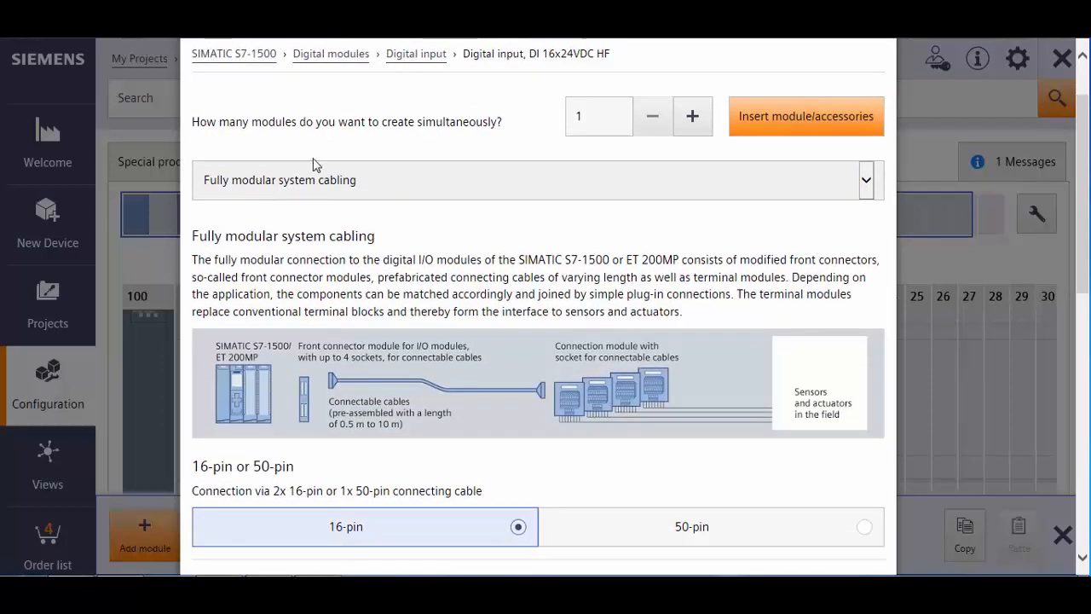
{"action": "left_click", "coordinate": [866, 190]}
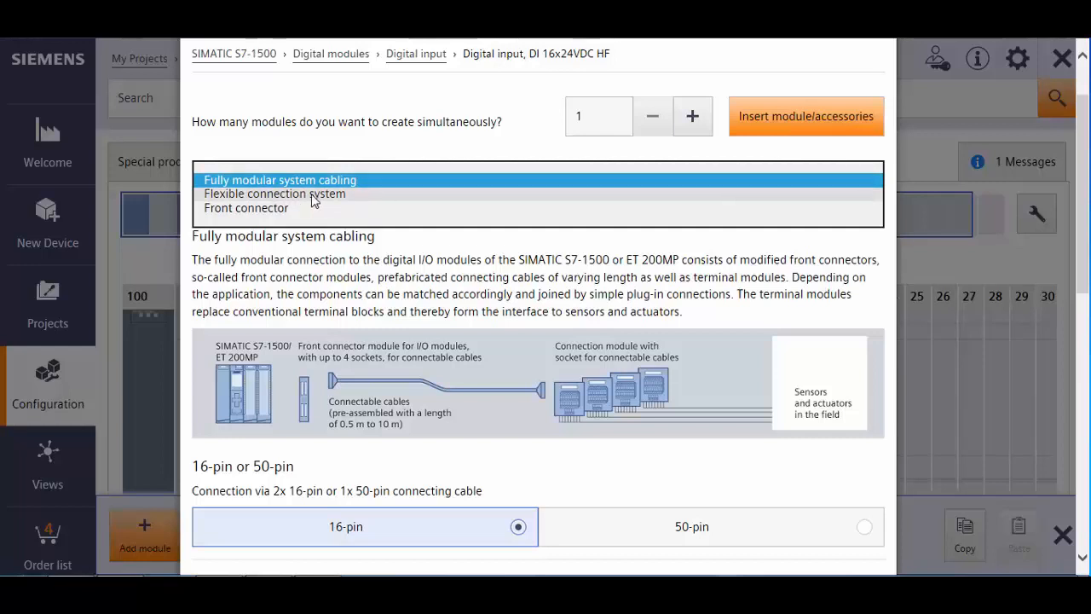
{"action": "left_click", "coordinate": [249, 208]}
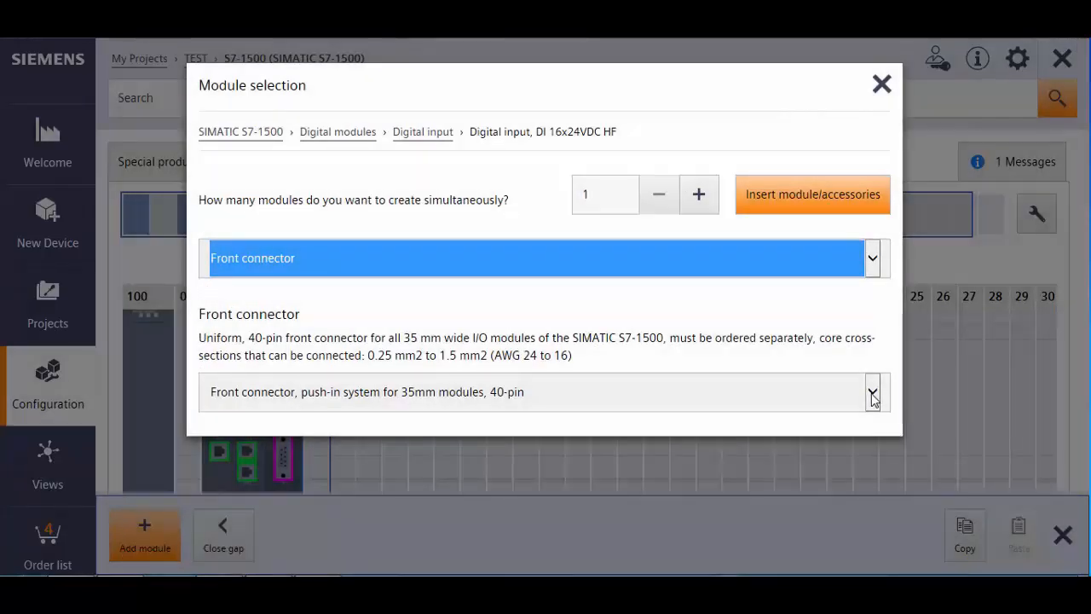
{"action": "left_click", "coordinate": [873, 394]}
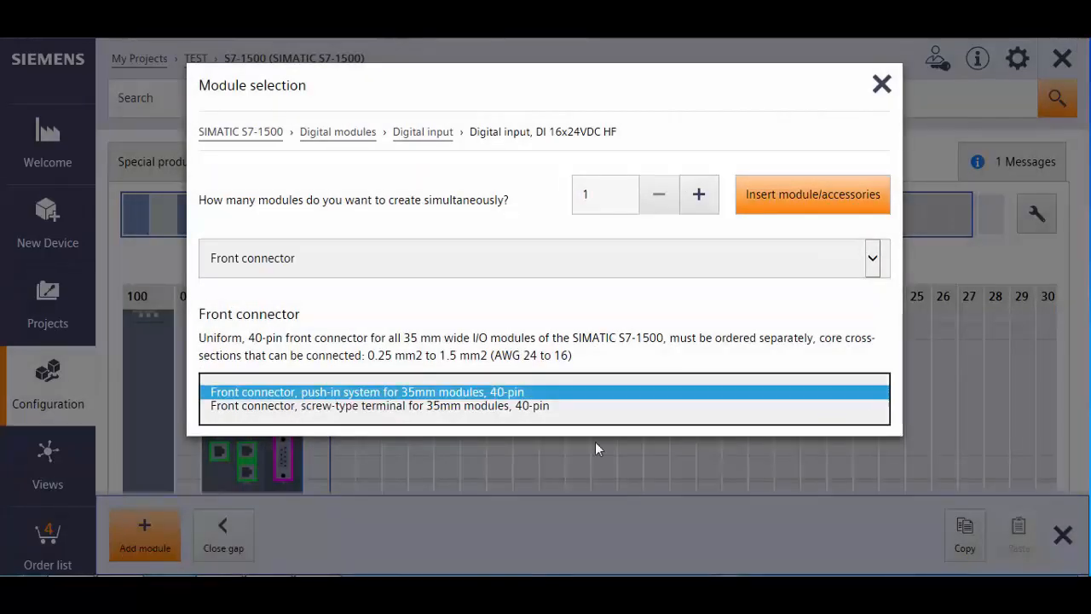
{"action": "left_click", "coordinate": [360, 404]}
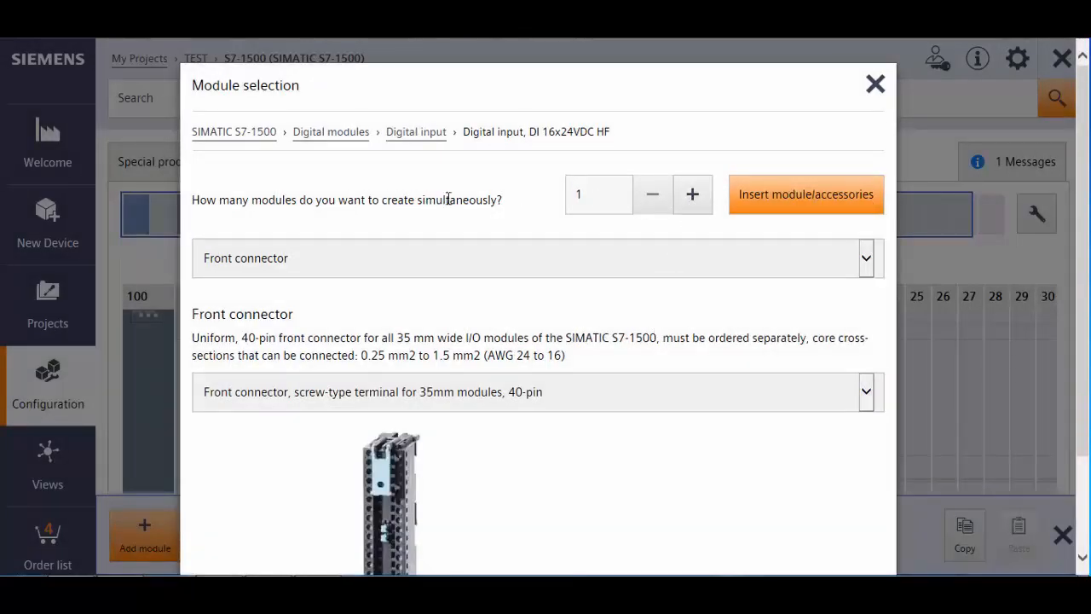
{"action": "left_click", "coordinate": [692, 194]}
{"action": "left_click", "coordinate": [771, 200]}
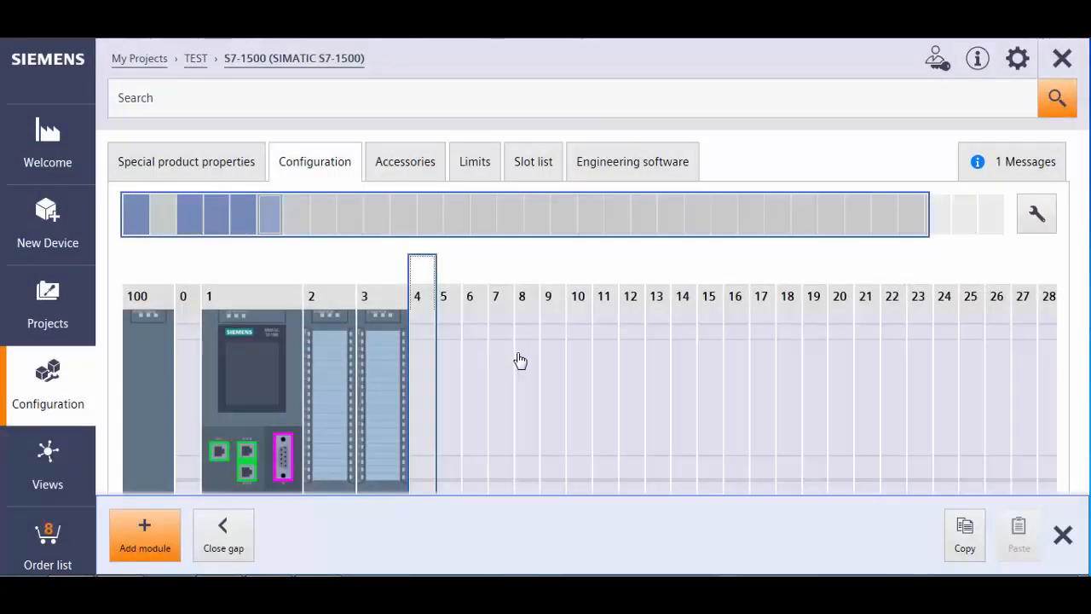
Choose the digital output module DQ 16x24VDC/0.5A HF for slot 4.
{"action": "left_click", "coordinate": [156, 546]}
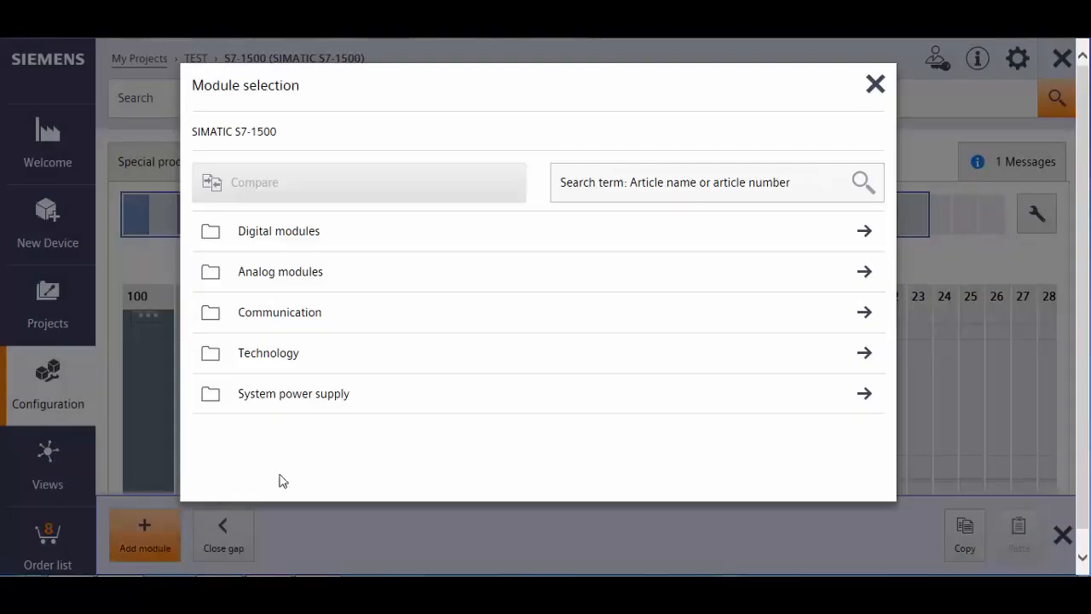
{"action": "left_click", "coordinate": [287, 241]}
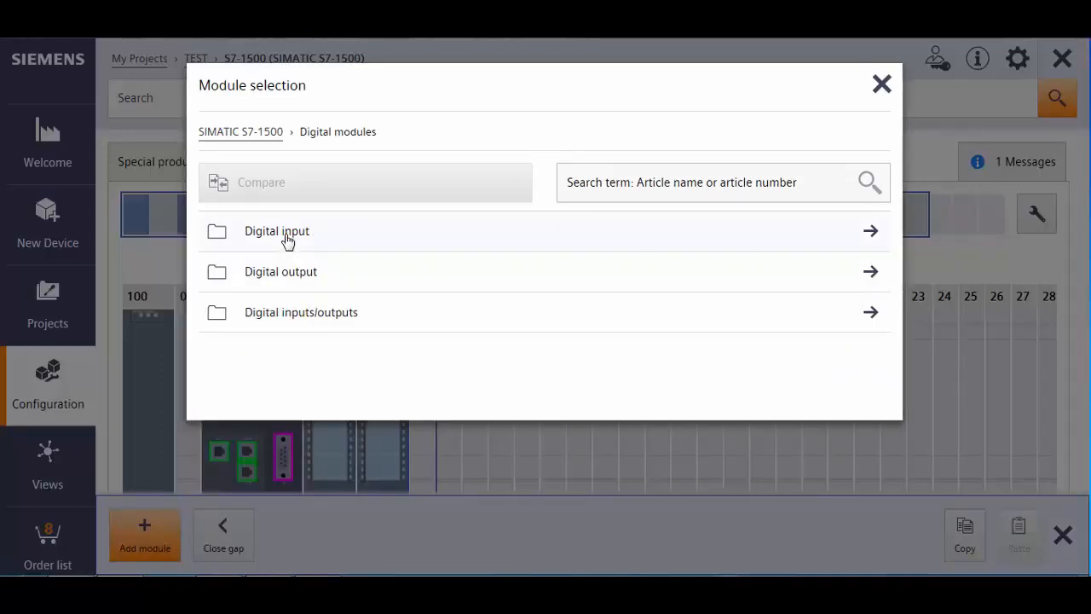
{"action": "left_click", "coordinate": [296, 277]}
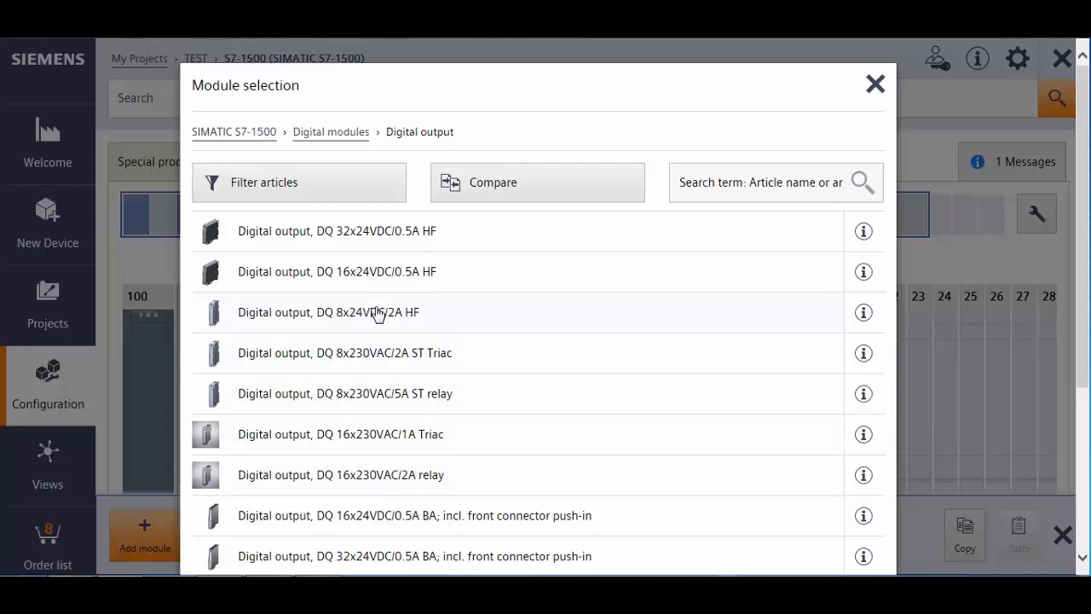
{"action": "left_click", "coordinate": [378, 273]}
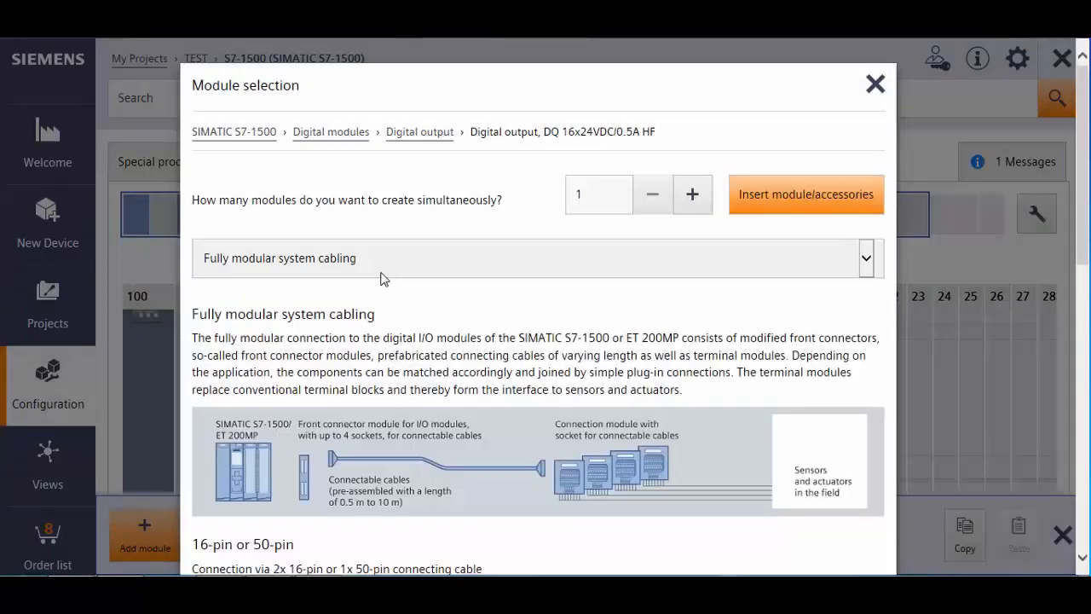
Equip the digital output module with the 40-pin screw-type front connector for 35mm modules and insert two of them.
{"action": "left_click", "coordinate": [866, 265]}
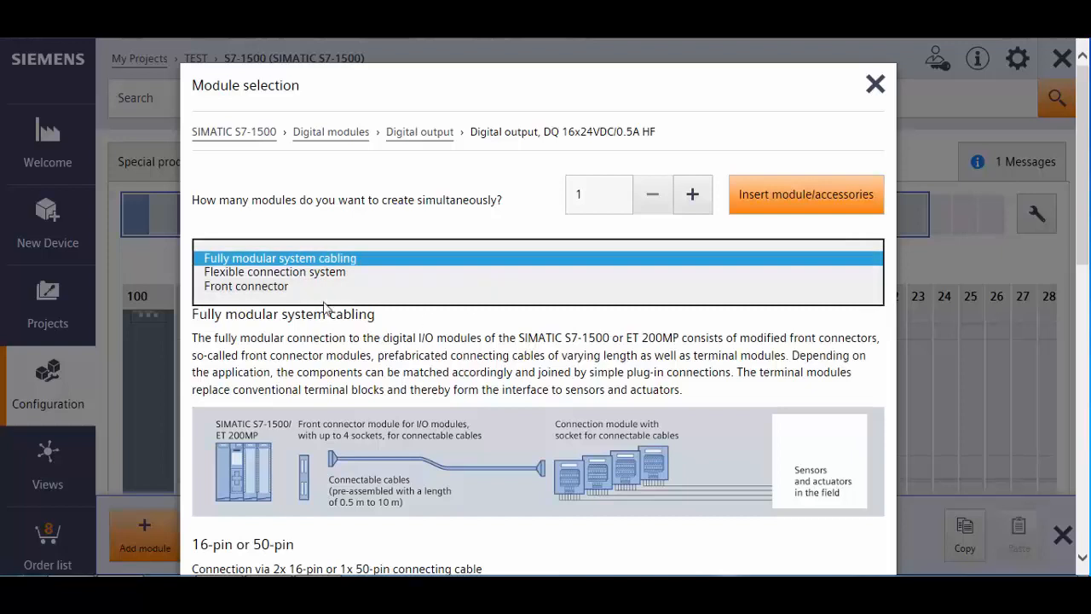
{"action": "left_click", "coordinate": [255, 288]}
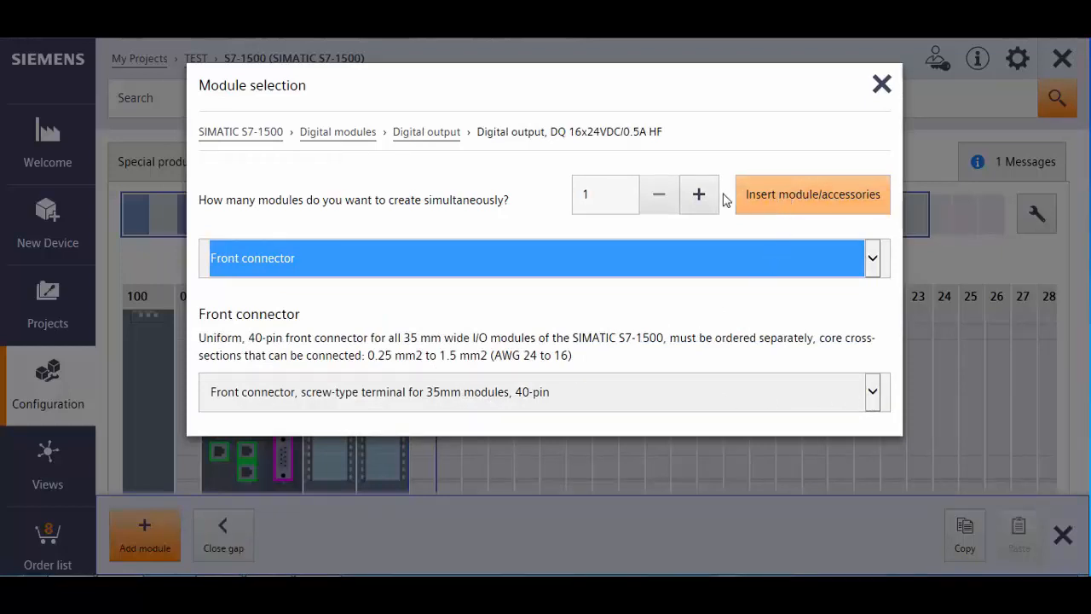
{"action": "left_click", "coordinate": [699, 203]}
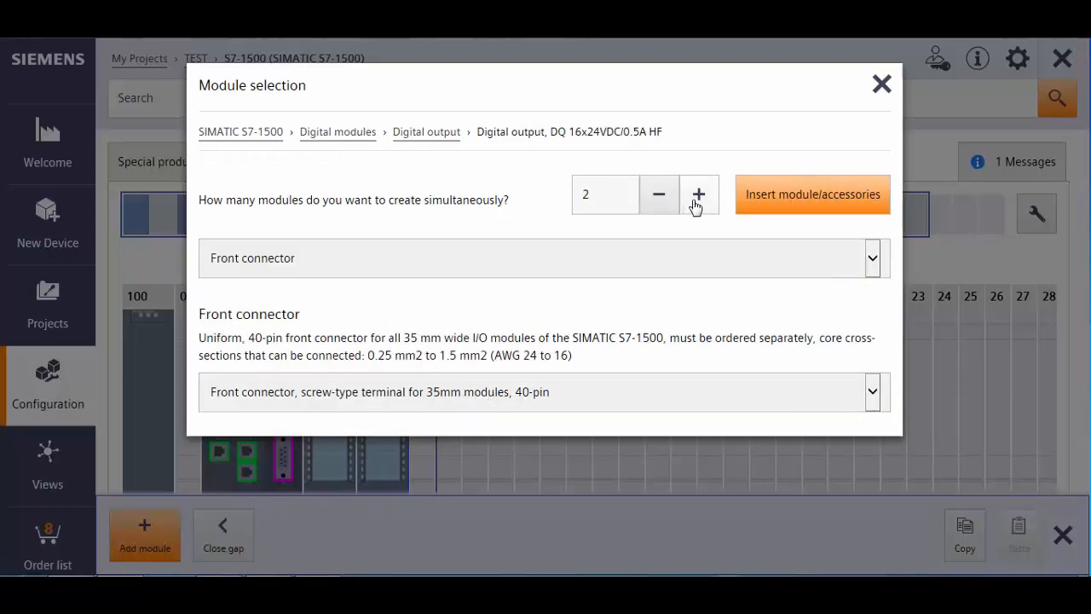
{"action": "left_click", "coordinate": [795, 203]}
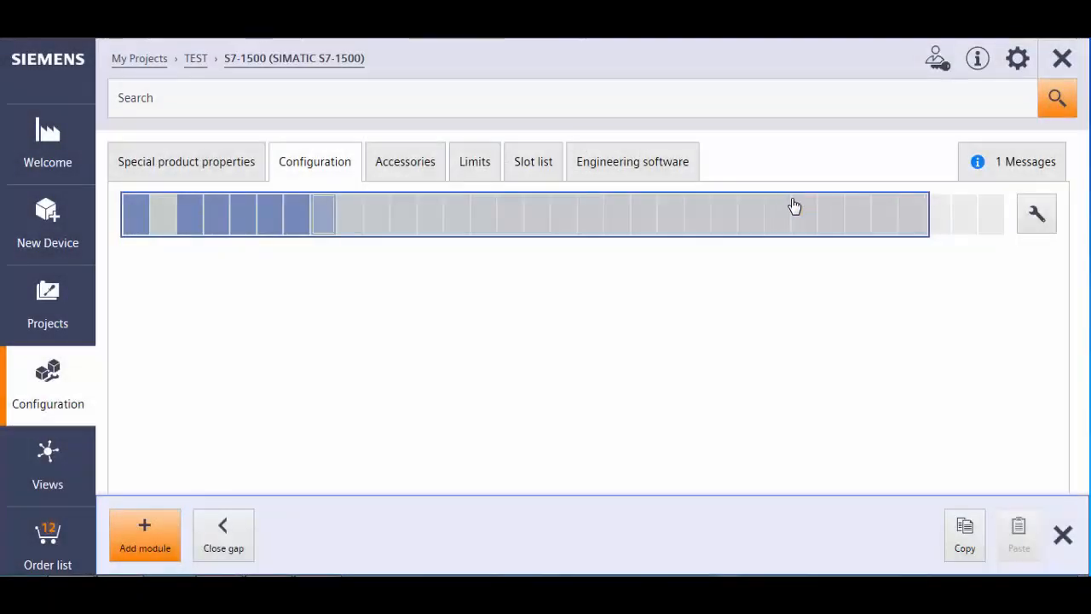